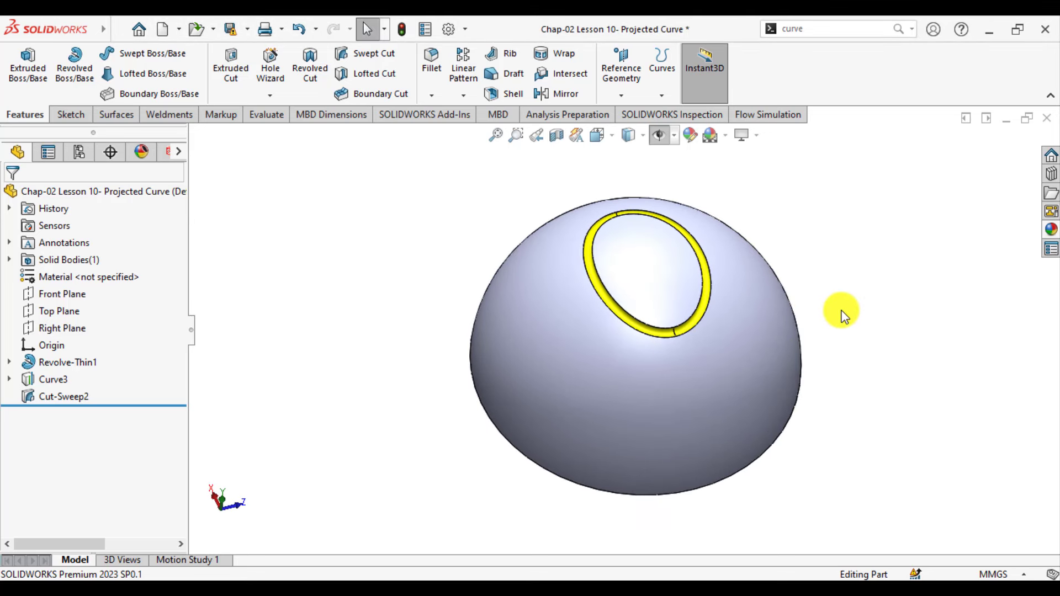
- Suppress Cut-Sweep2 to restore the plain dome, then search commands for 'curve'
{"action": "middle_click_drag", "start_coordinate": [837, 310], "coordinate": [765, 280]}
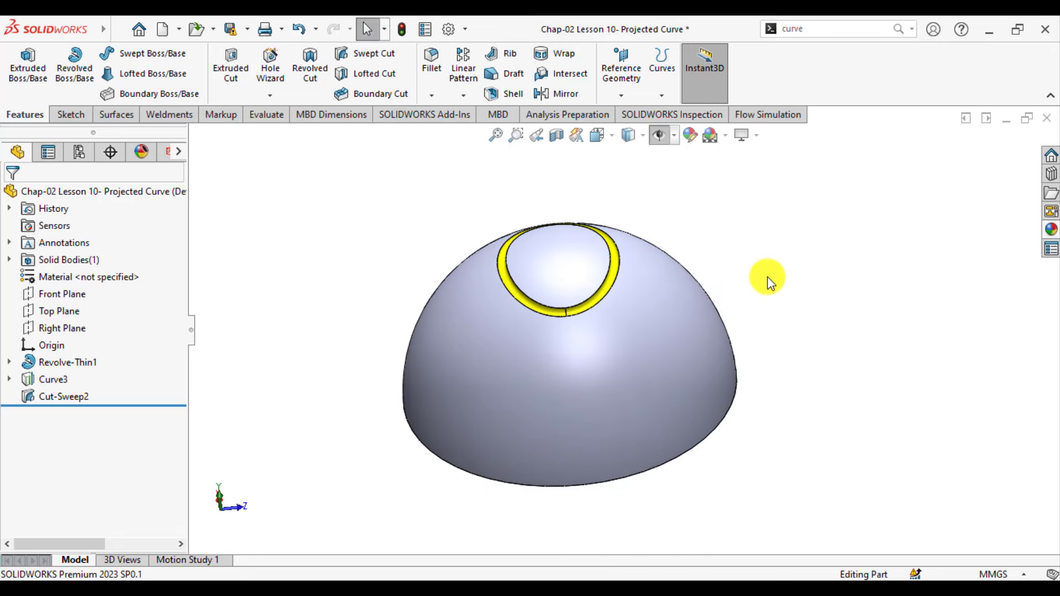
{"action": "middle_click_drag", "start_coordinate": [738, 286], "coordinate": [770, 311]}
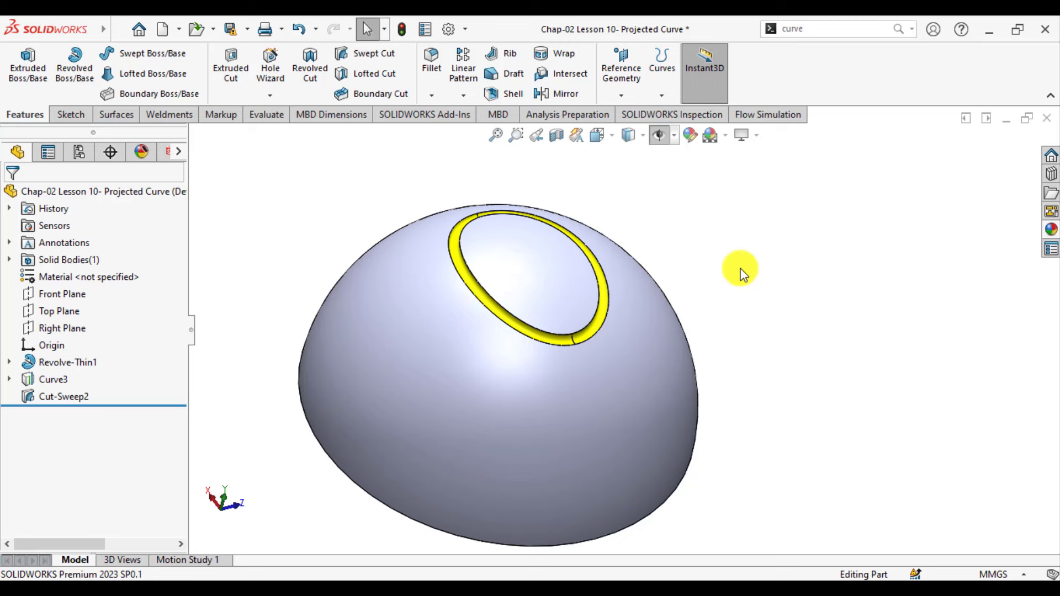
{"action": "left_click", "coordinate": [66, 396]}
{"action": "left_click", "coordinate": [104, 345]}
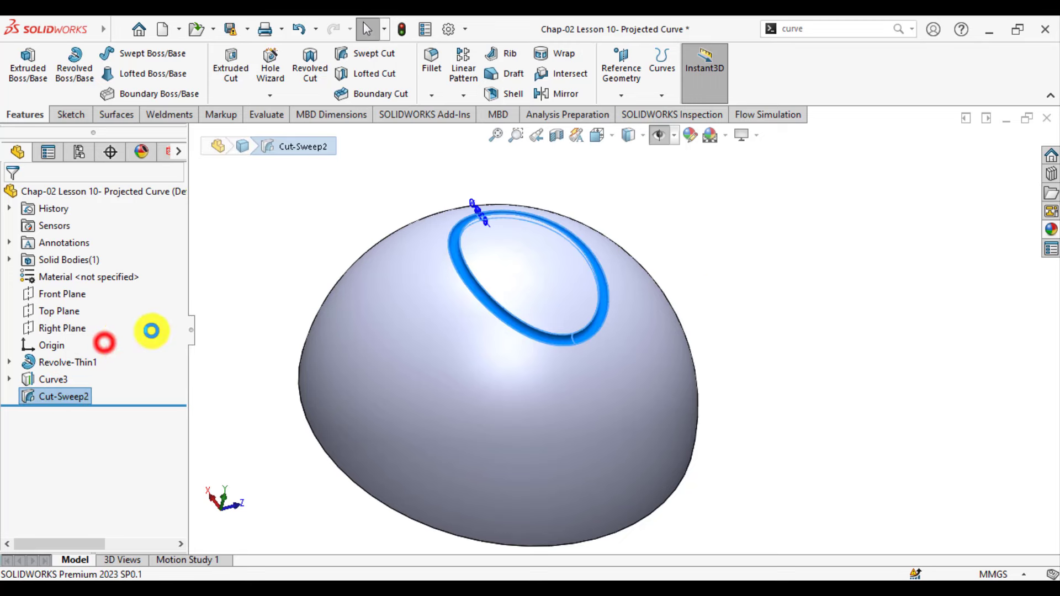
{"action": "left_click", "coordinate": [256, 268]}
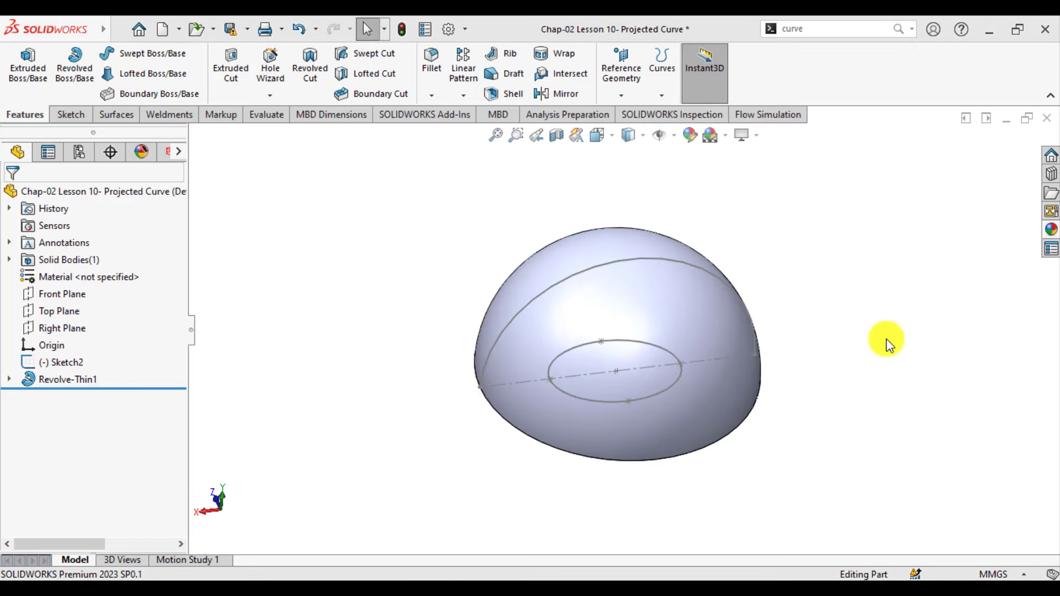
{"action": "left_click", "coordinate": [818, 34]}
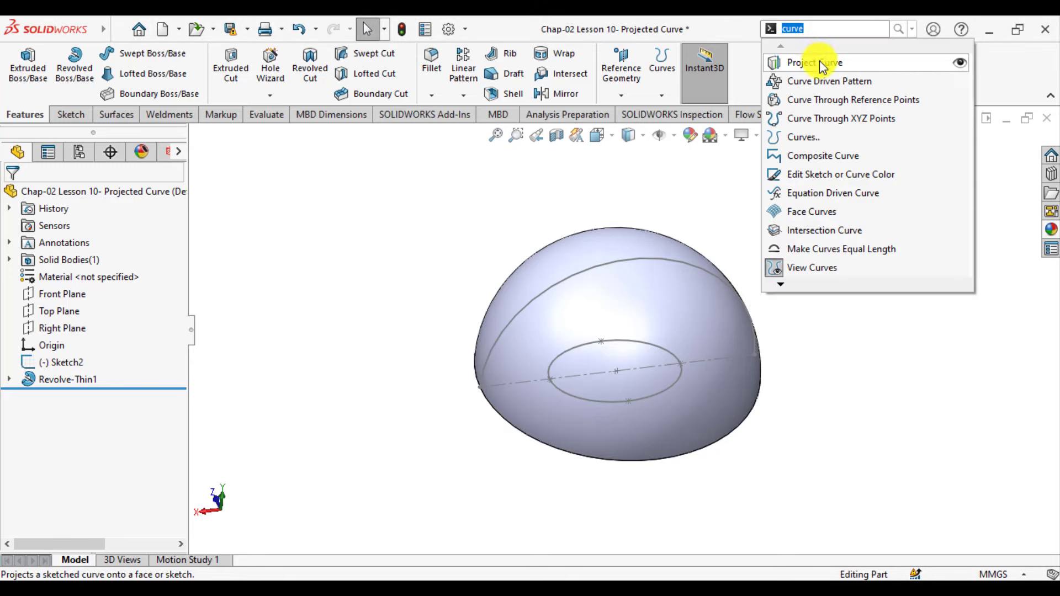
- Project Sketch2's ellipse onto the dome's outer Revolve-Thin1 face, creating Curve4
{"action": "left_click", "coordinate": [823, 65]}
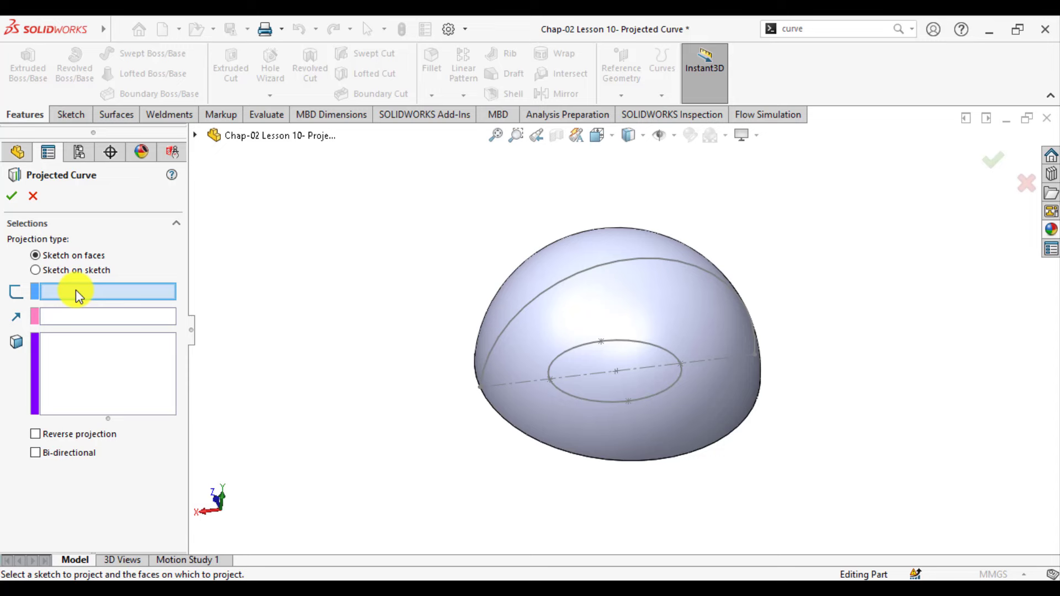
{"action": "middle_click_drag", "start_coordinate": [478, 462], "coordinate": [498, 309]}
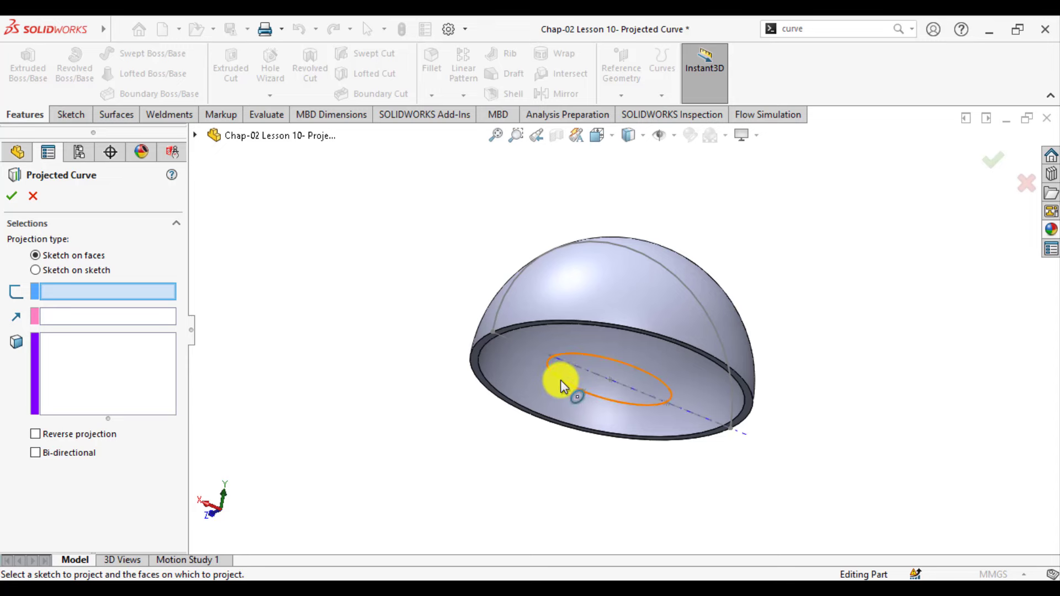
{"action": "left_click", "coordinate": [561, 380]}
{"action": "left_click", "coordinate": [73, 371]}
{"action": "middle_click_drag", "start_coordinate": [376, 281], "coordinate": [381, 353]}
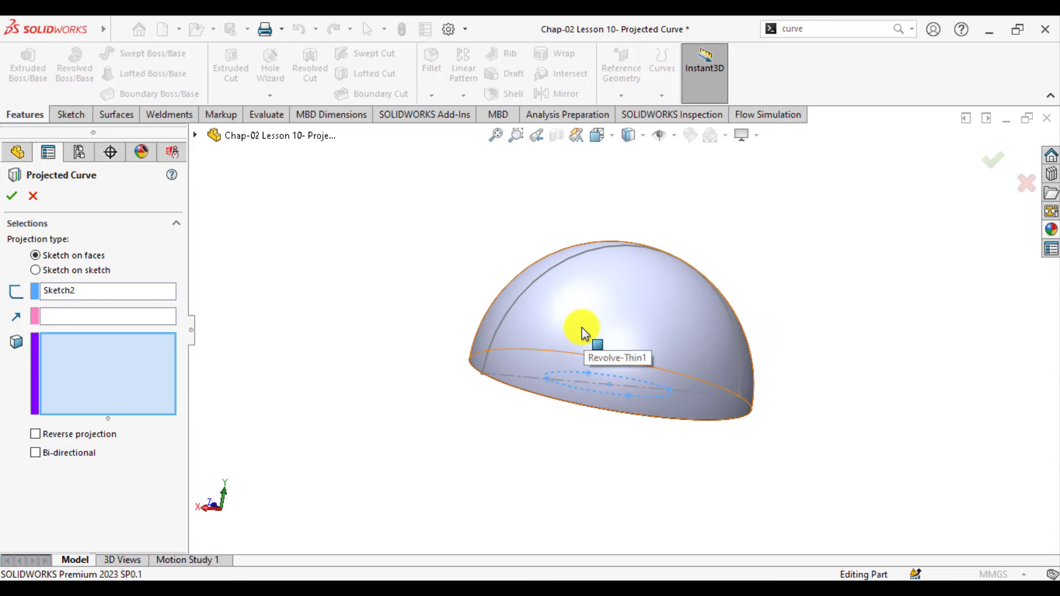
{"action": "left_click", "coordinate": [79, 358]}
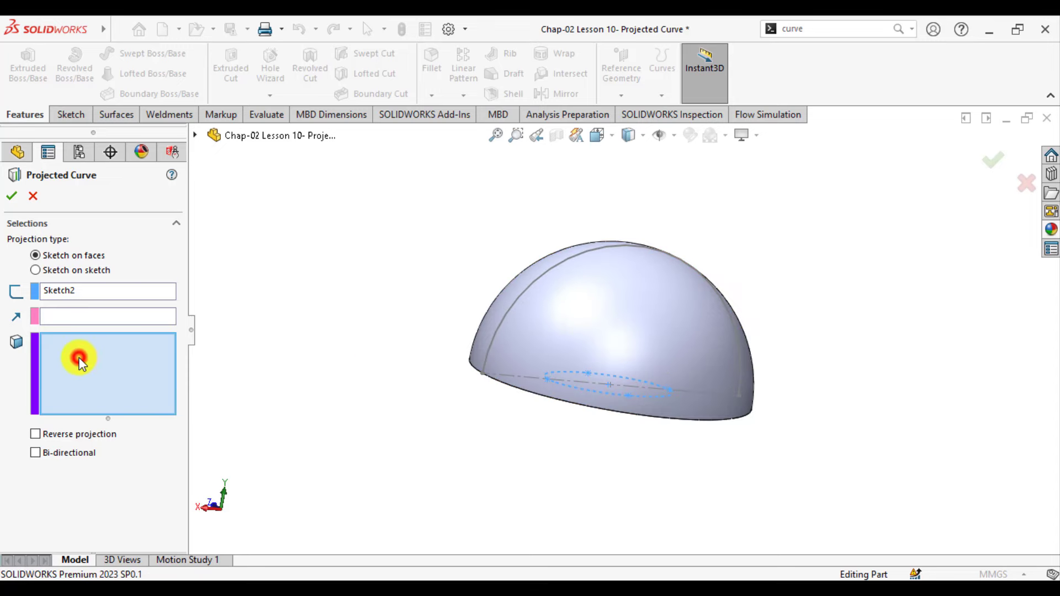
{"action": "left_click", "coordinate": [599, 304]}
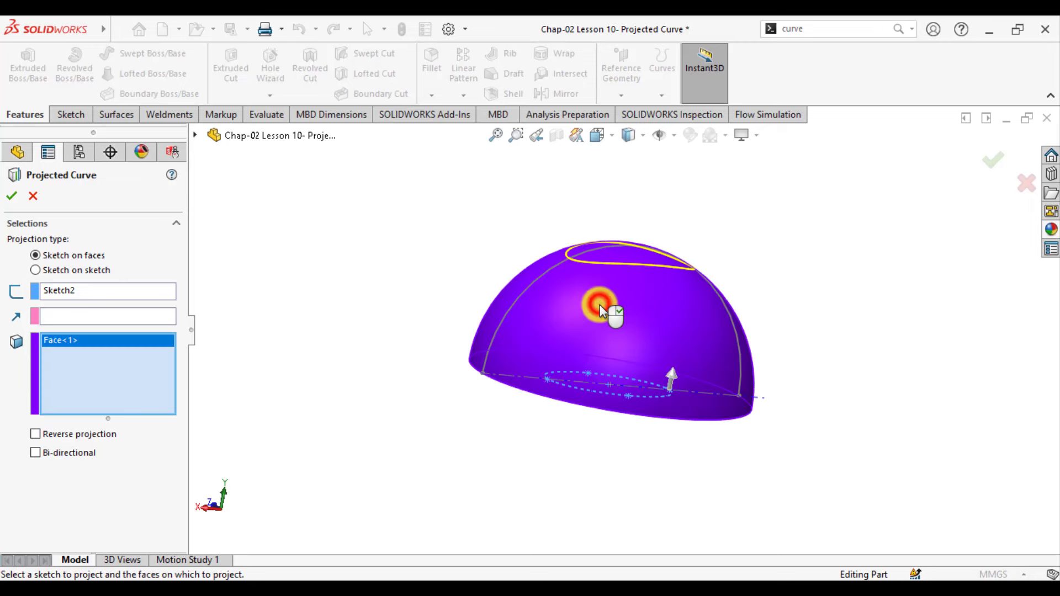
{"action": "middle_click_drag", "start_coordinate": [440, 289], "coordinate": [397, 304]}
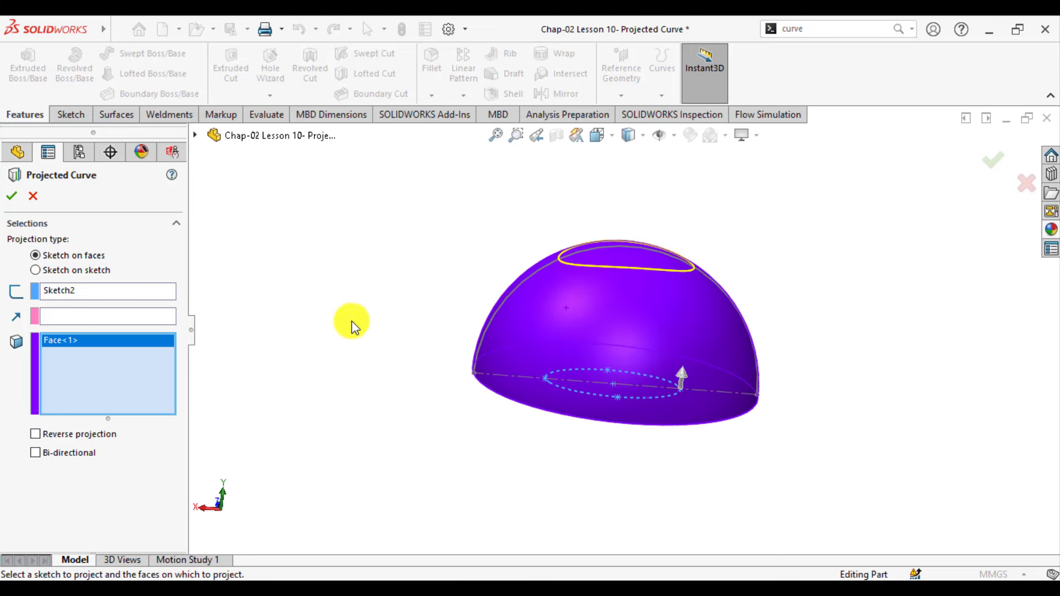
{"action": "left_click", "coordinate": [7, 198]}
{"action": "middle_click_drag", "start_coordinate": [441, 248], "coordinate": [365, 370]}
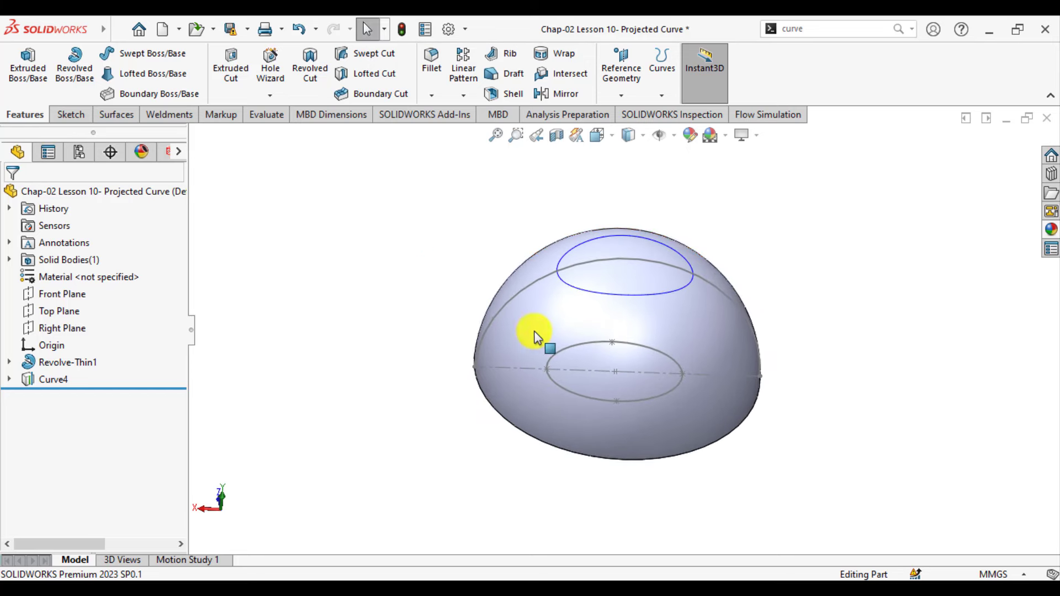
- Select Curve4 in the FeatureManager tree and launch Swept Cut with it
{"action": "left_click", "coordinate": [590, 294]}
{"action": "left_click", "coordinate": [541, 337]}
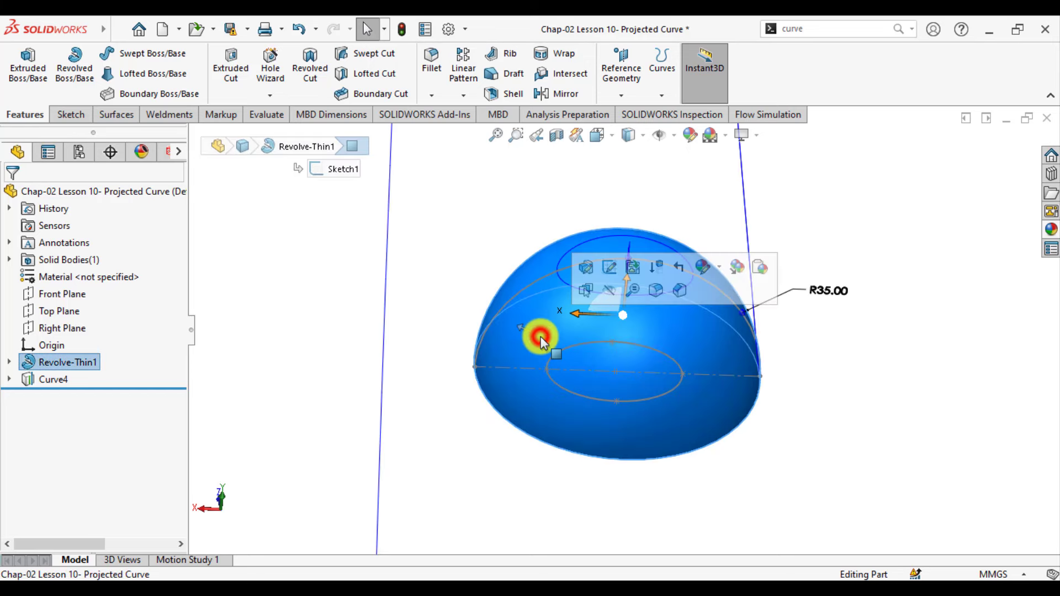
{"action": "left_click", "coordinate": [302, 357]}
{"action": "scroll", "coordinate": [523, 303], "scroll_direction": "up", "scroll_amount": 4}
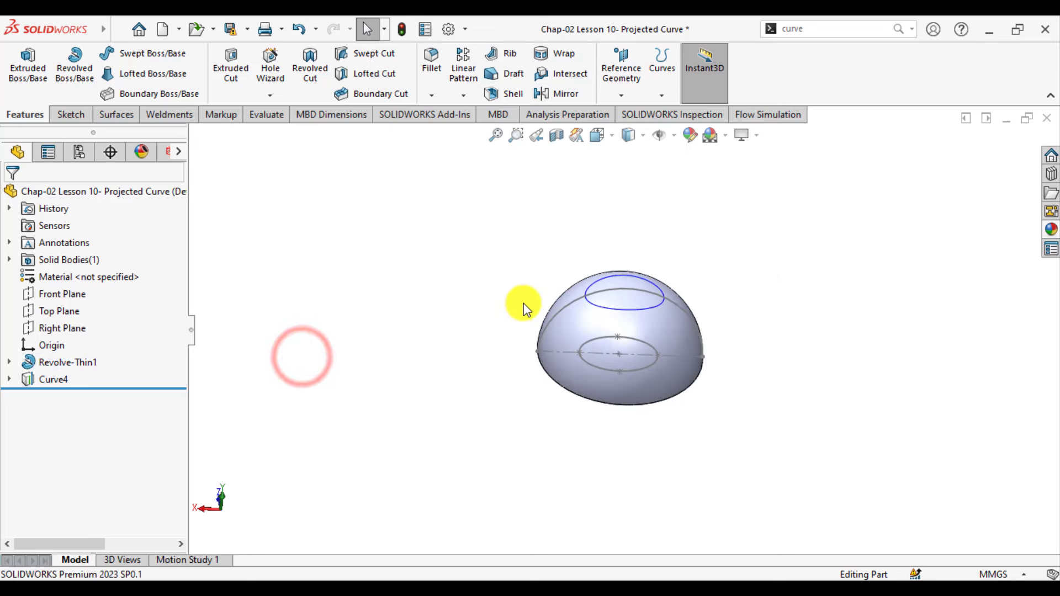
{"action": "scroll", "coordinate": [486, 308], "scroll_direction": "down", "scroll_amount": 3}
{"action": "left_click", "coordinate": [435, 309]}
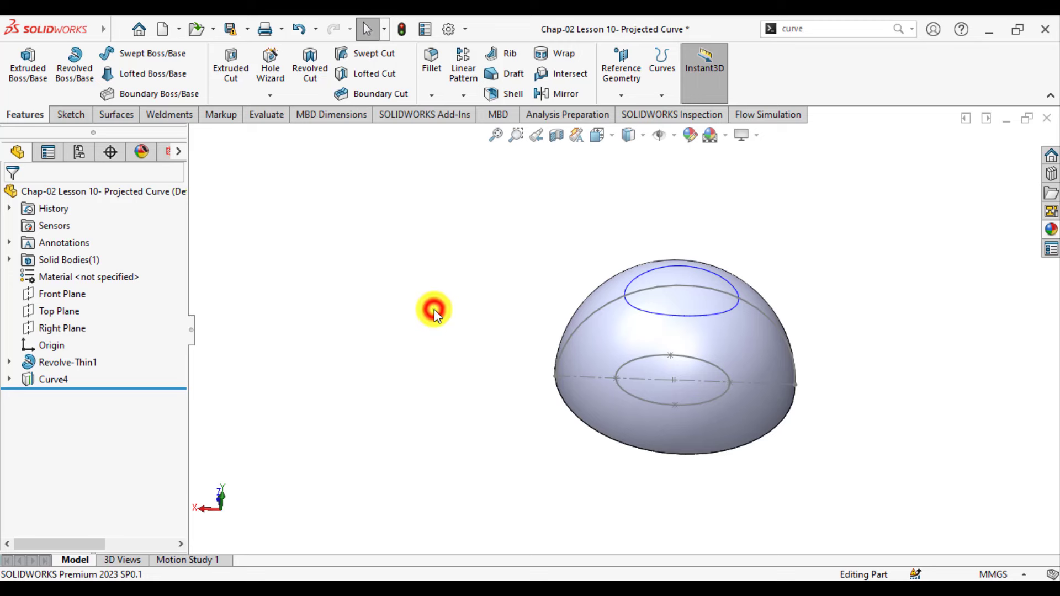
{"action": "left_click", "coordinate": [52, 382]}
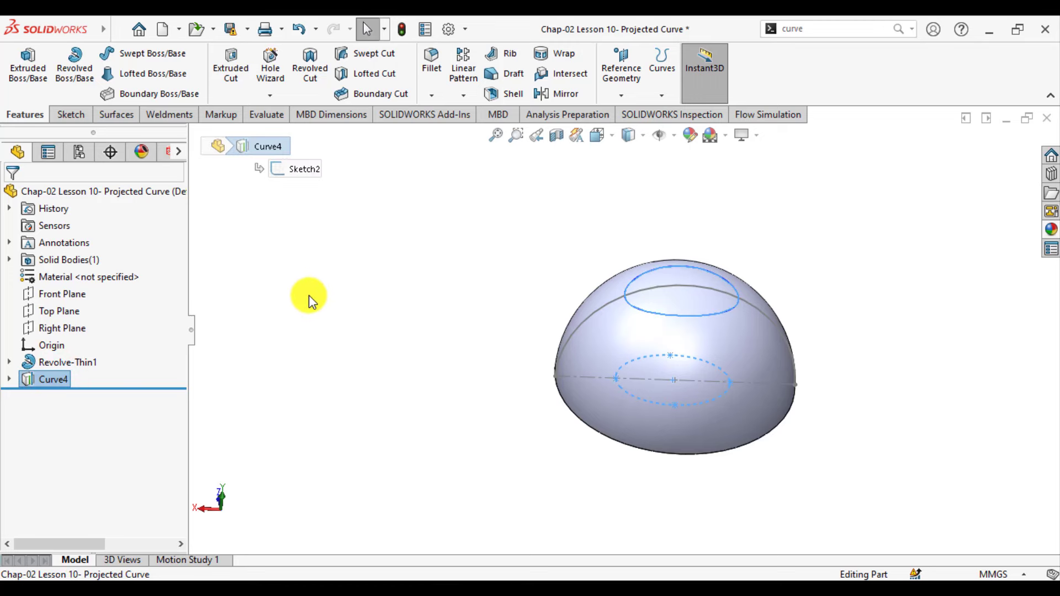
{"action": "left_click", "coordinate": [360, 56]}
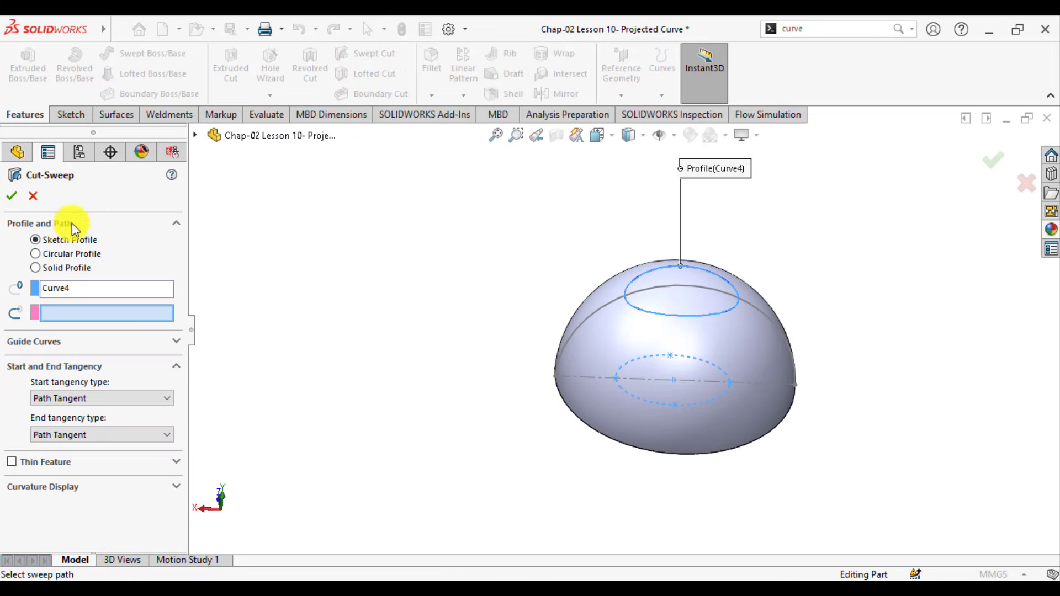
- Cut a circular-profile groove along Curve4, changing the diameter from 5 to 3 mm, giving Cut-Sweep3
{"action": "left_click", "coordinate": [36, 254]}
{"action": "left_click", "coordinate": [57, 294]}
{"action": "scroll", "coordinate": [657, 326], "scroll_direction": "down", "scroll_amount": 3}
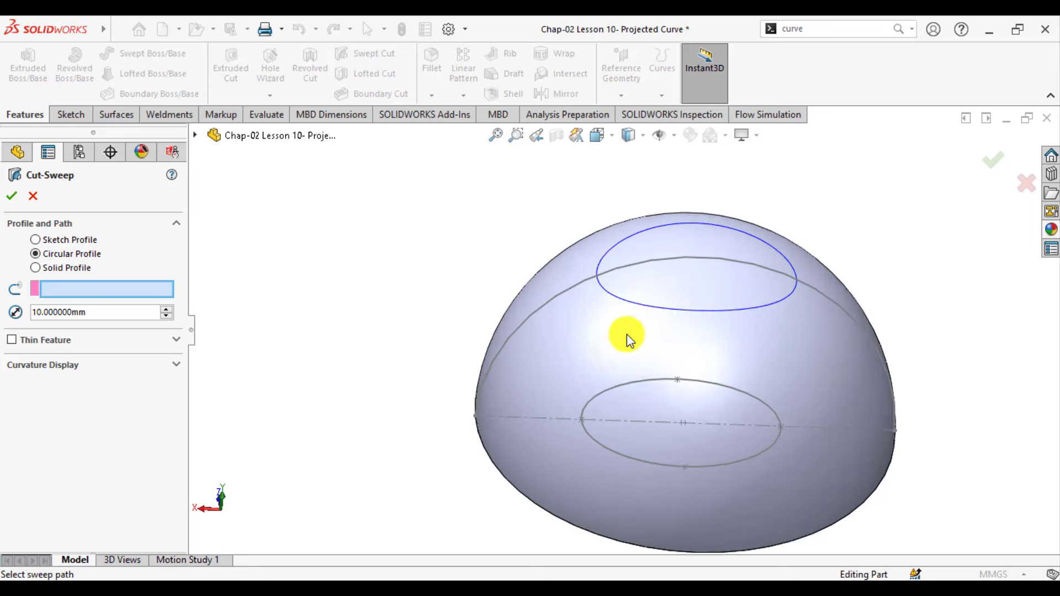
{"action": "left_click", "coordinate": [628, 308]}
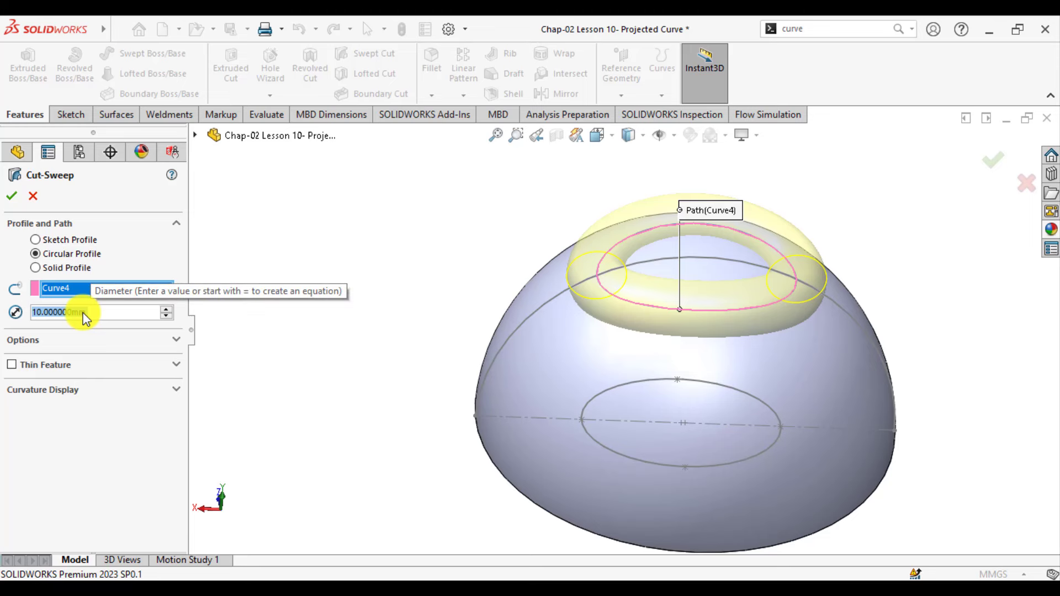
{"action": "type", "text": "5"}
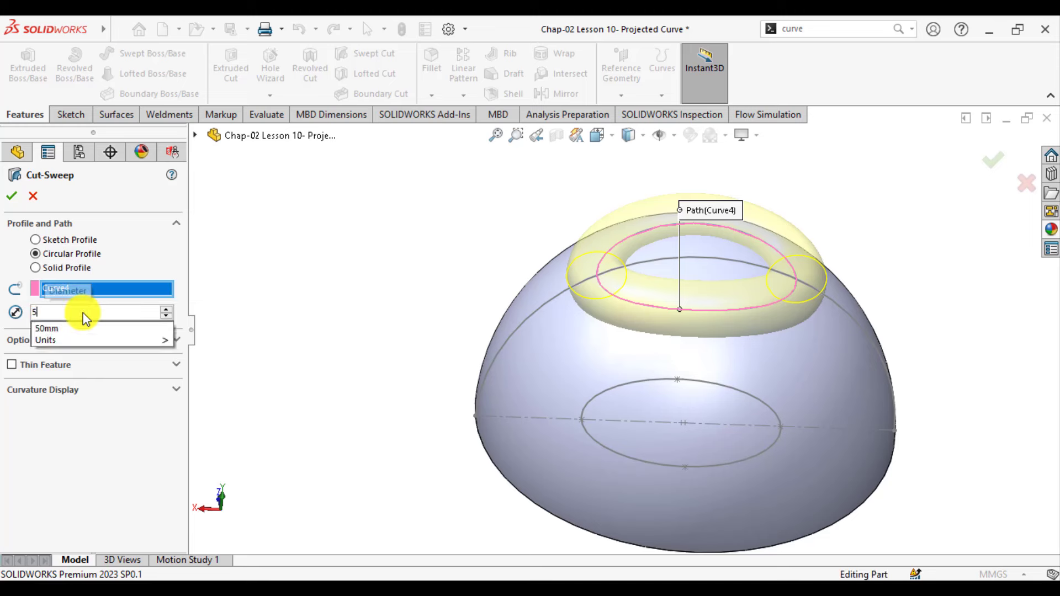
{"action": "key", "text": "Return"}
{"action": "type", "text": "3"}
{"action": "key", "text": "Return"}
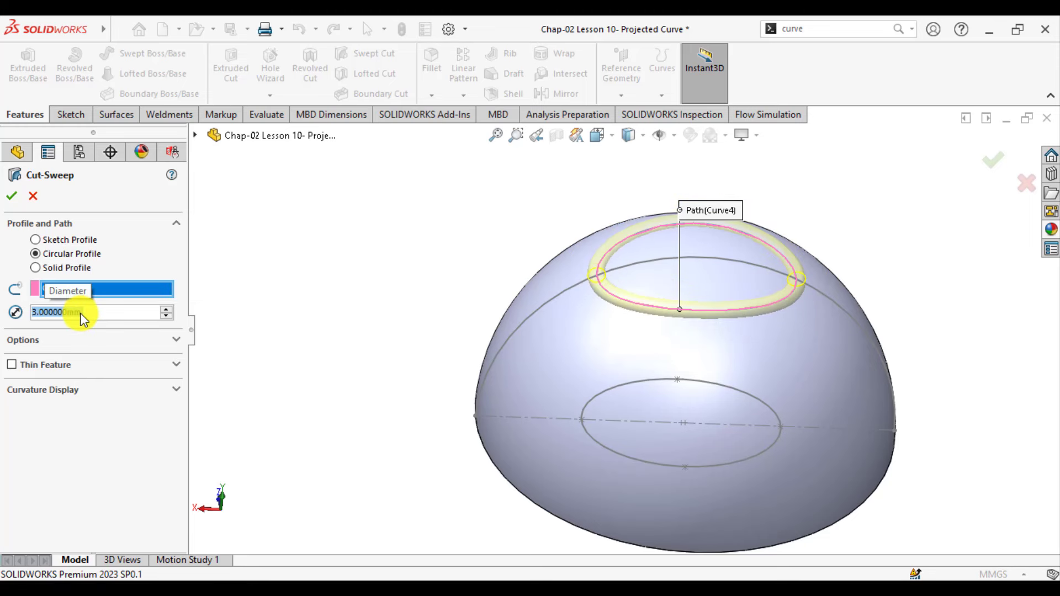
{"action": "left_click", "coordinate": [13, 199]}
{"action": "left_click", "coordinate": [371, 274]}
{"action": "middle_click_drag", "start_coordinate": [491, 298], "coordinate": [655, 303]}
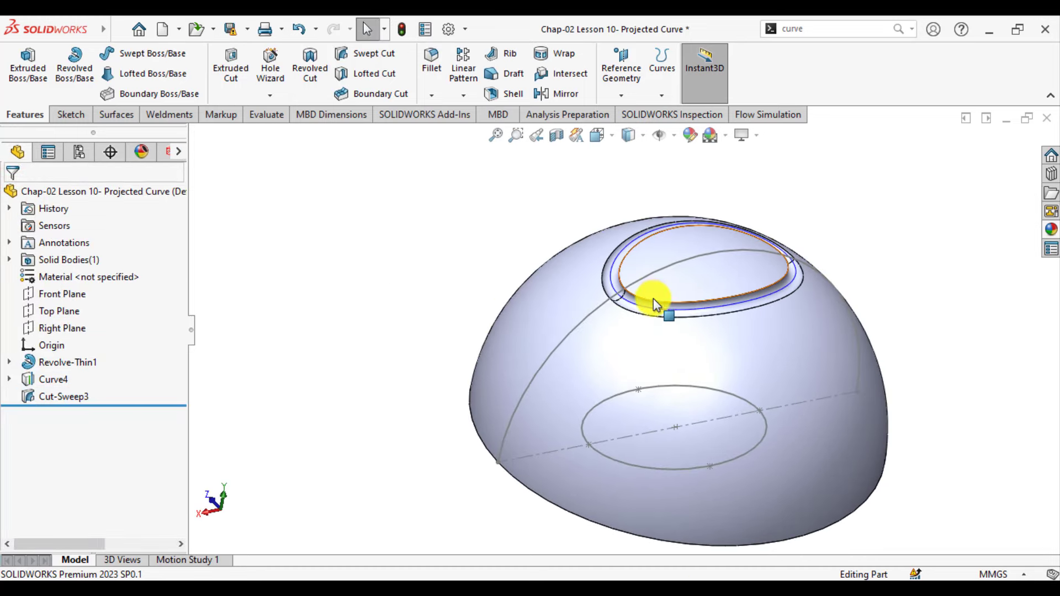
{"action": "scroll", "coordinate": [656, 302], "scroll_direction": "down", "scroll_amount": 3}
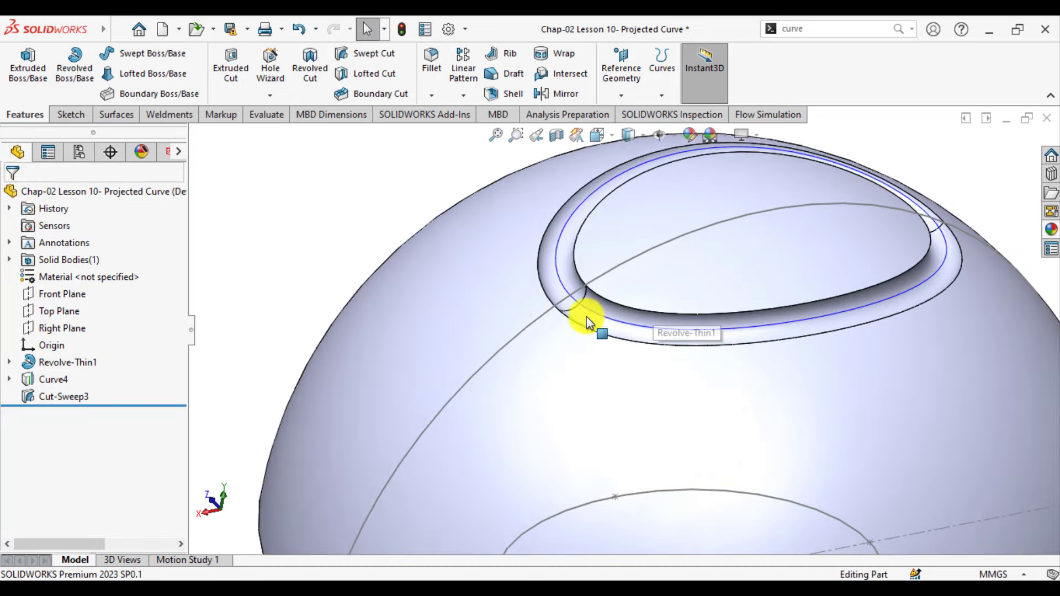
{"action": "left_click", "coordinate": [553, 285]}
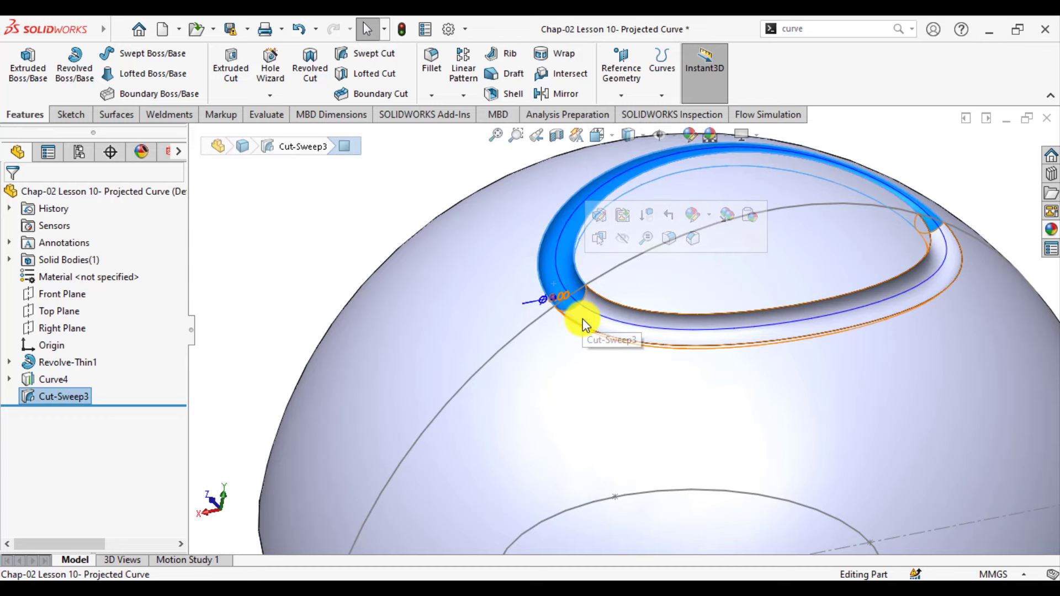
{"action": "middle_click_drag", "start_coordinate": [584, 325], "coordinate": [575, 322]}
{"action": "key", "text": "f"}
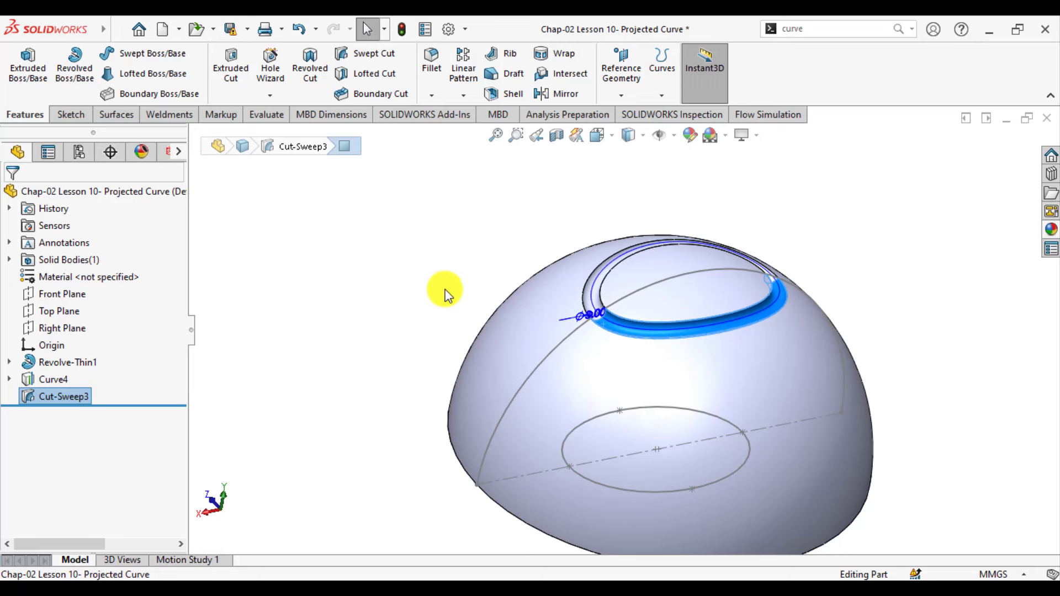
{"action": "left_click", "coordinate": [415, 290]}
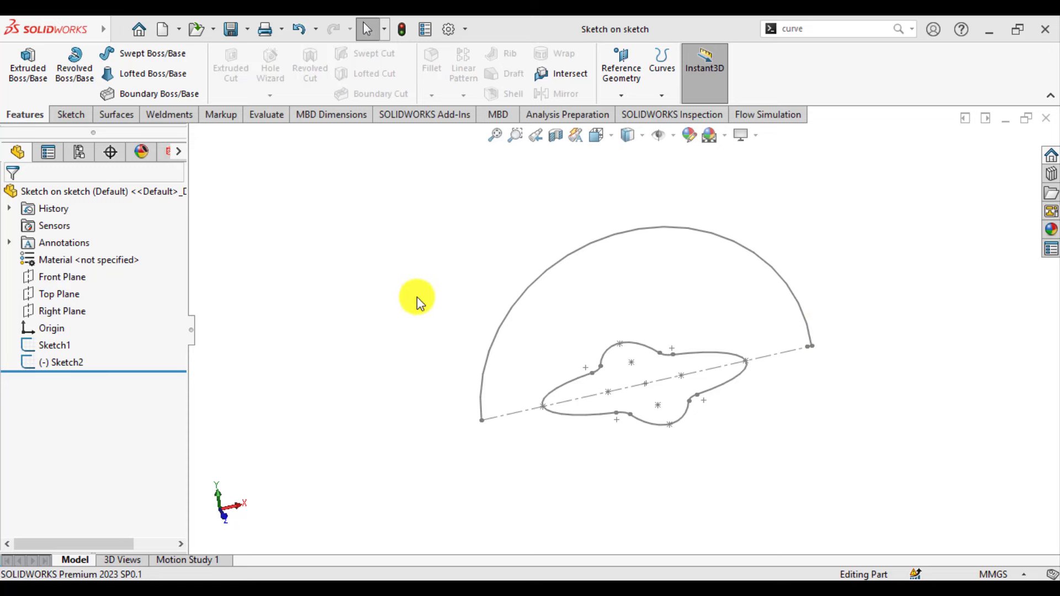
- Use Sketch on sketch projection of wavy Sketch2 onto Sketch1's arc to create Curve3
{"action": "left_click", "coordinate": [814, 30]}
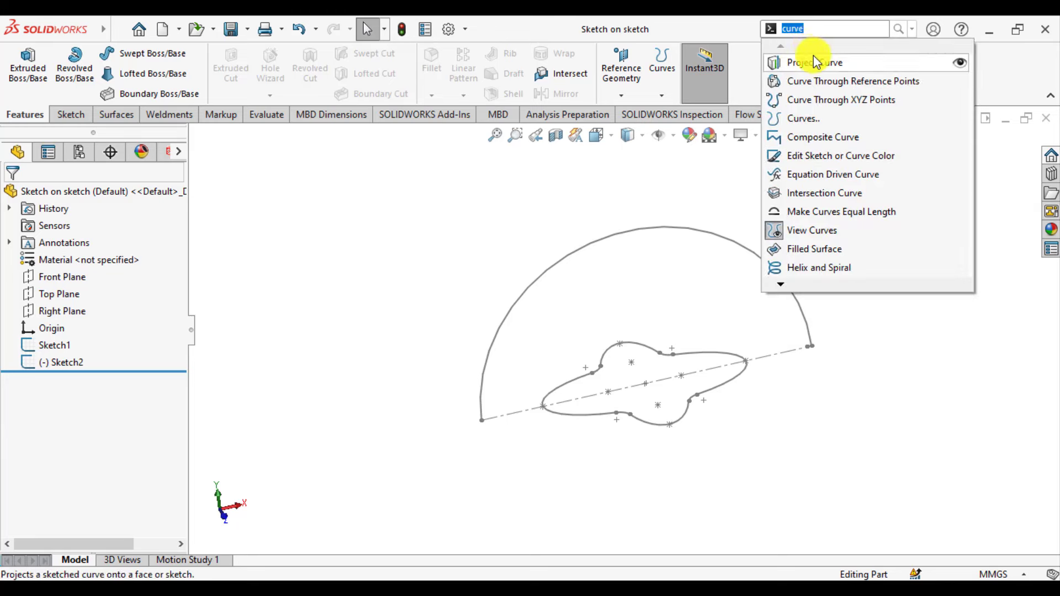
{"action": "left_click", "coordinate": [815, 64]}
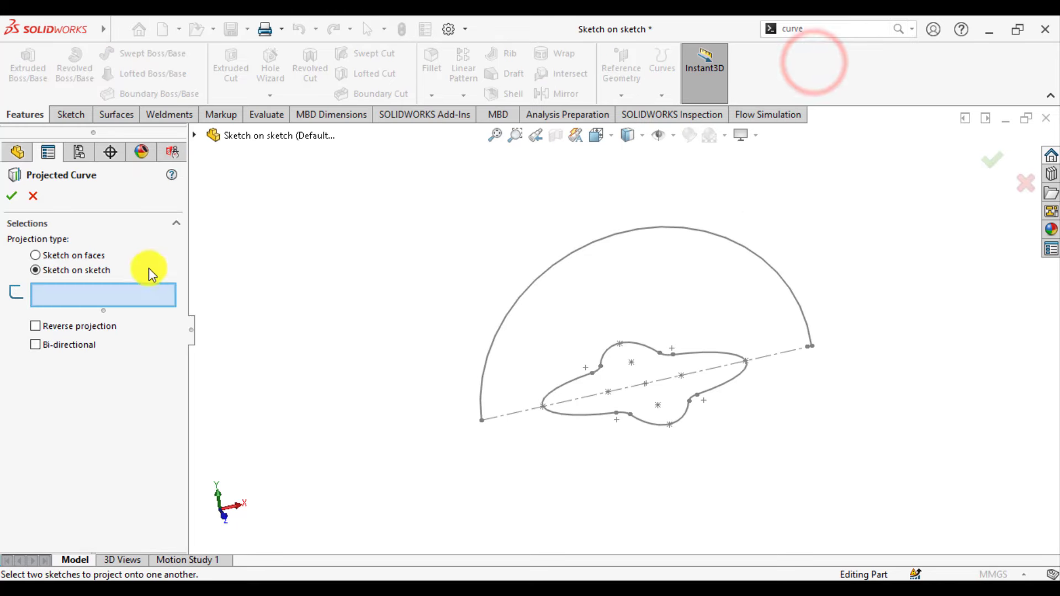
{"action": "left_click", "coordinate": [34, 270]}
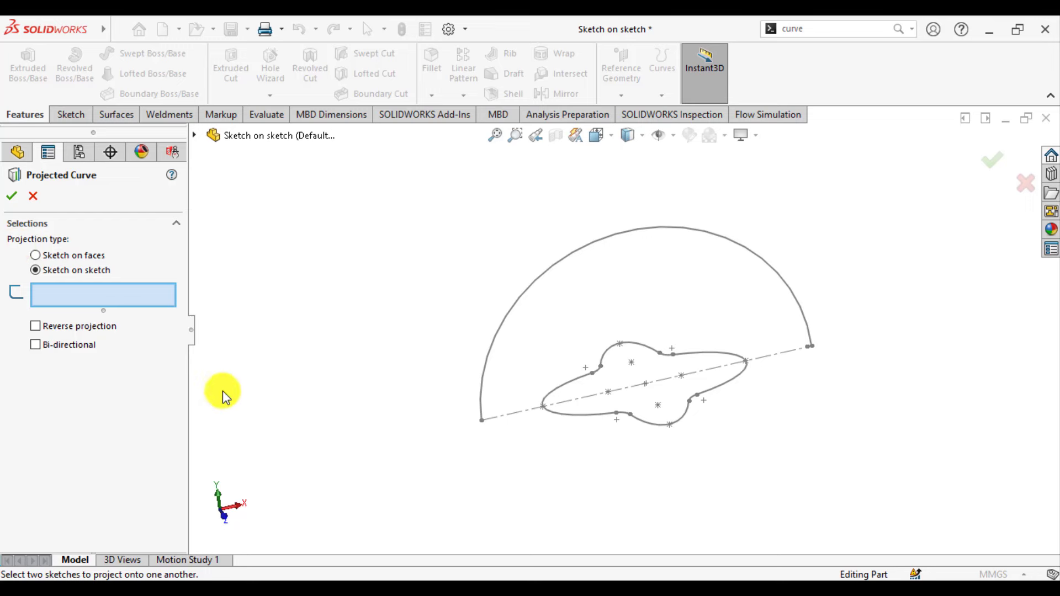
{"action": "left_click", "coordinate": [577, 418]}
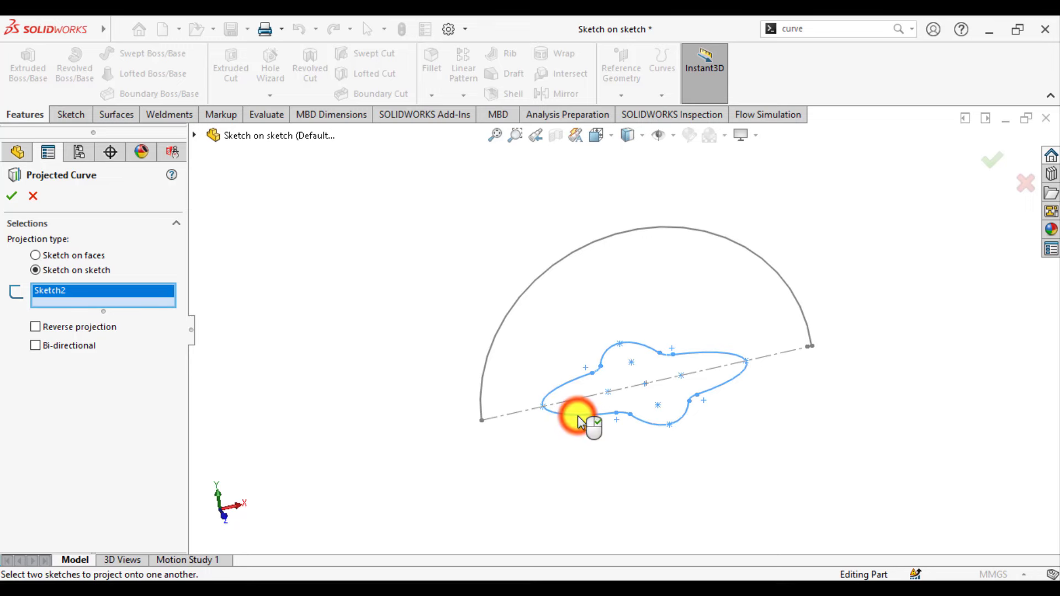
{"action": "left_click", "coordinate": [493, 347]}
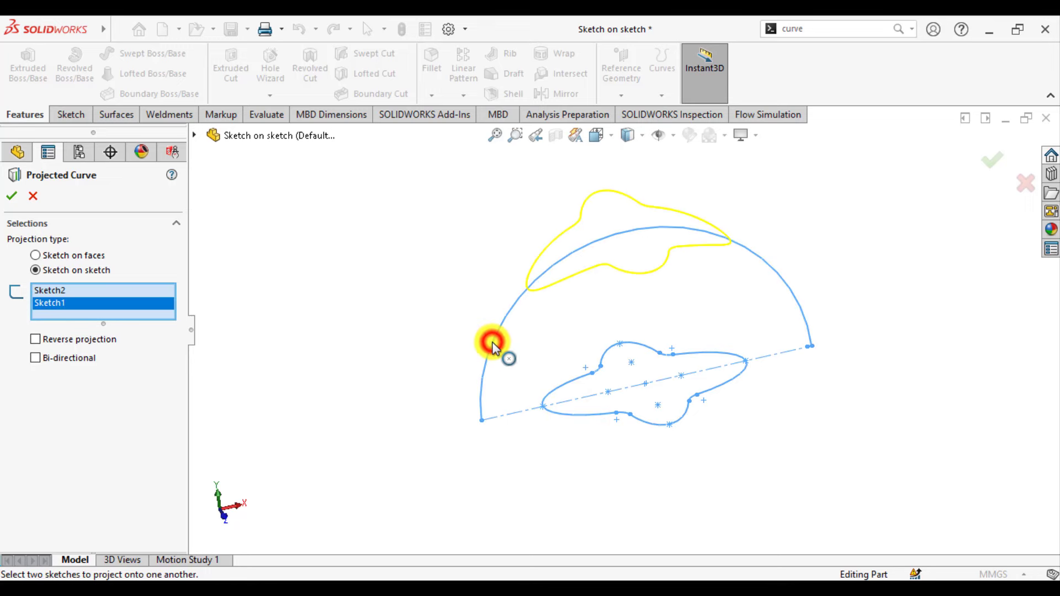
{"action": "left_click", "coordinate": [11, 197]}
{"action": "left_click", "coordinate": [397, 279]}
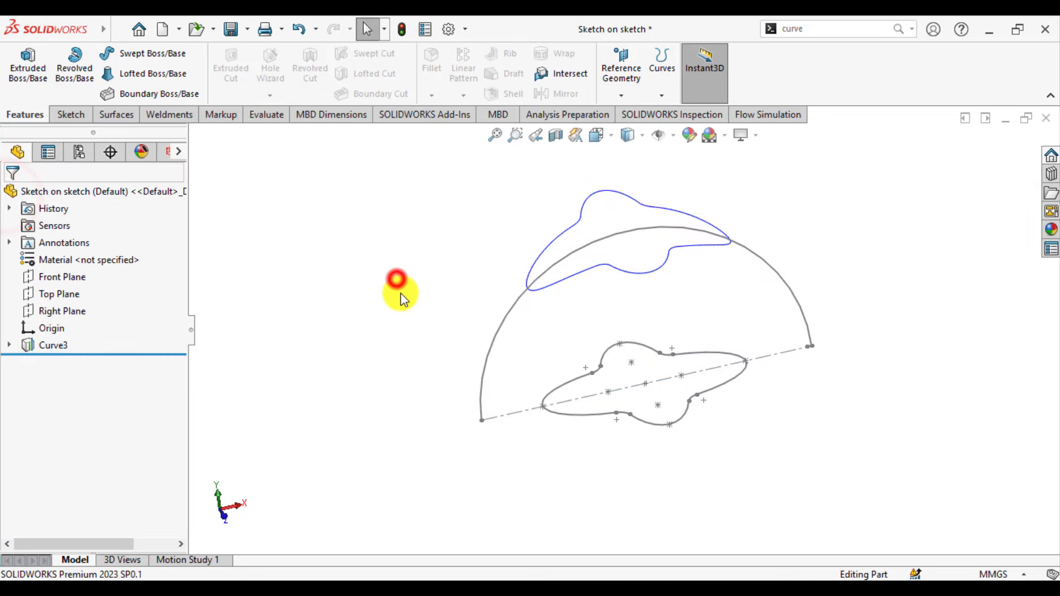
- Inspect Curve3 in 3D, then start a Swept Boss/Base feature
{"action": "mouse_move", "coordinate": [403, 248]}
{"action": "middle_mouse_down"}
{"action": "mouse_move", "coordinate": [426, 313]}
{"action": "mouse_move", "coordinate": [525, 294]}
{"action": "mouse_move", "coordinate": [505, 308]}
{"action": "middle_mouse_up"}
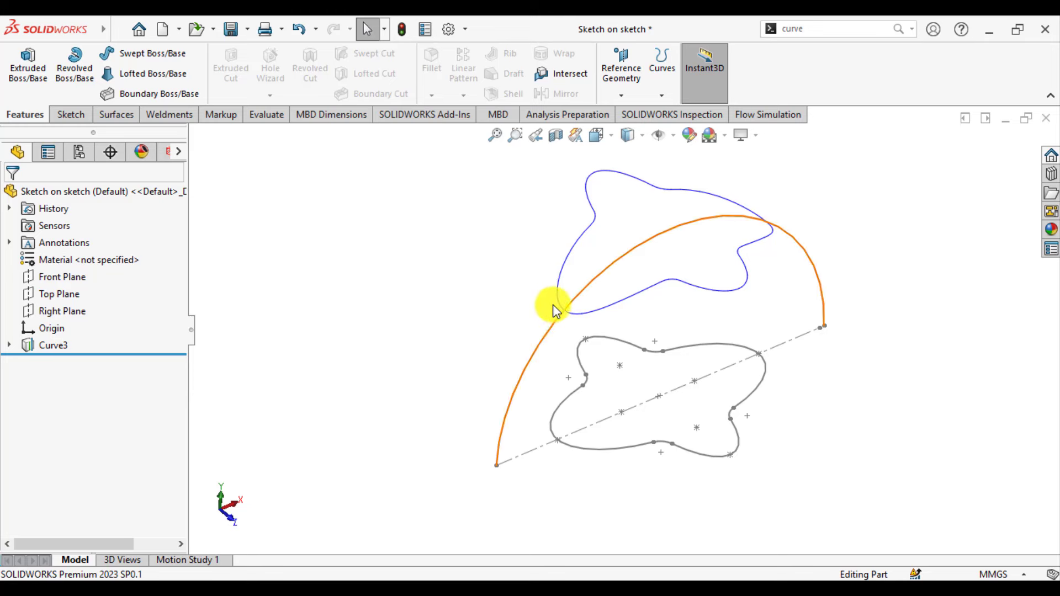
{"action": "mouse_move", "coordinate": [521, 270]}
{"action": "middle_mouse_down"}
{"action": "mouse_move", "coordinate": [403, 339]}
{"action": "mouse_move", "coordinate": [343, 341]}
{"action": "middle_mouse_up"}
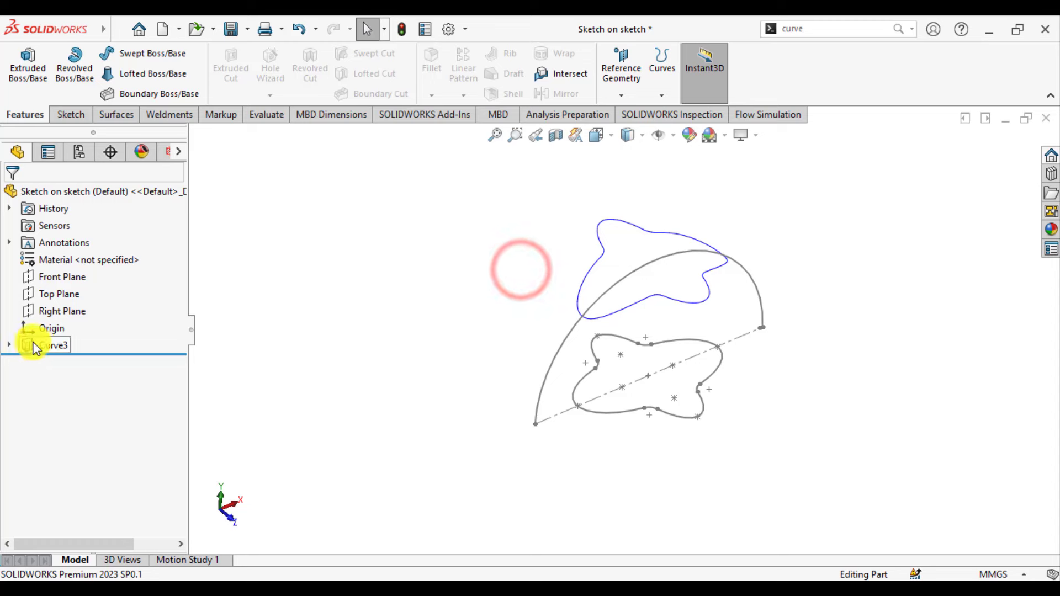
{"action": "left_click", "coordinate": [31, 346]}
{"action": "left_click", "coordinate": [380, 292]}
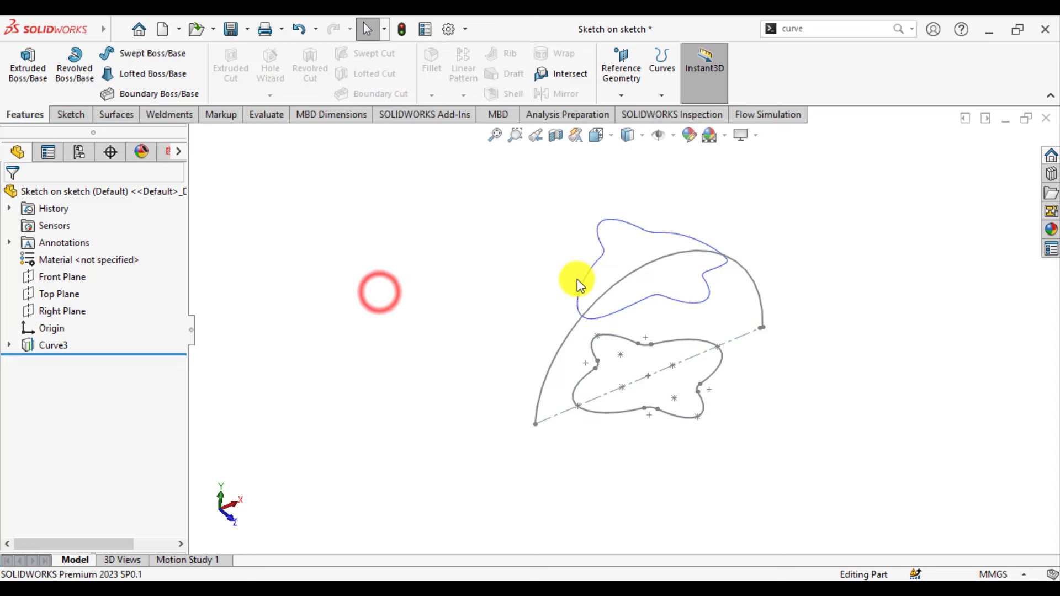
{"action": "mouse_move", "coordinate": [688, 220]}
{"action": "middle_mouse_down"}
{"action": "mouse_move", "coordinate": [622, 237]}
{"action": "mouse_move", "coordinate": [591, 289]}
{"action": "mouse_move", "coordinate": [609, 274]}
{"action": "mouse_move", "coordinate": [610, 284]}
{"action": "middle_mouse_up"}
{"action": "left_click", "coordinate": [385, 258]}
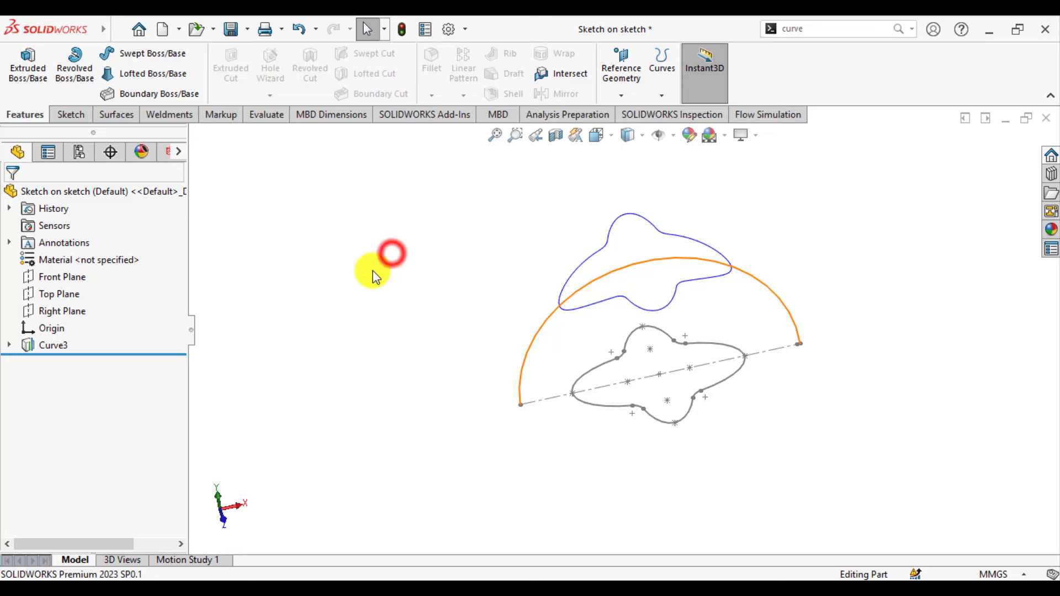
{"action": "left_click", "coordinate": [145, 58]}
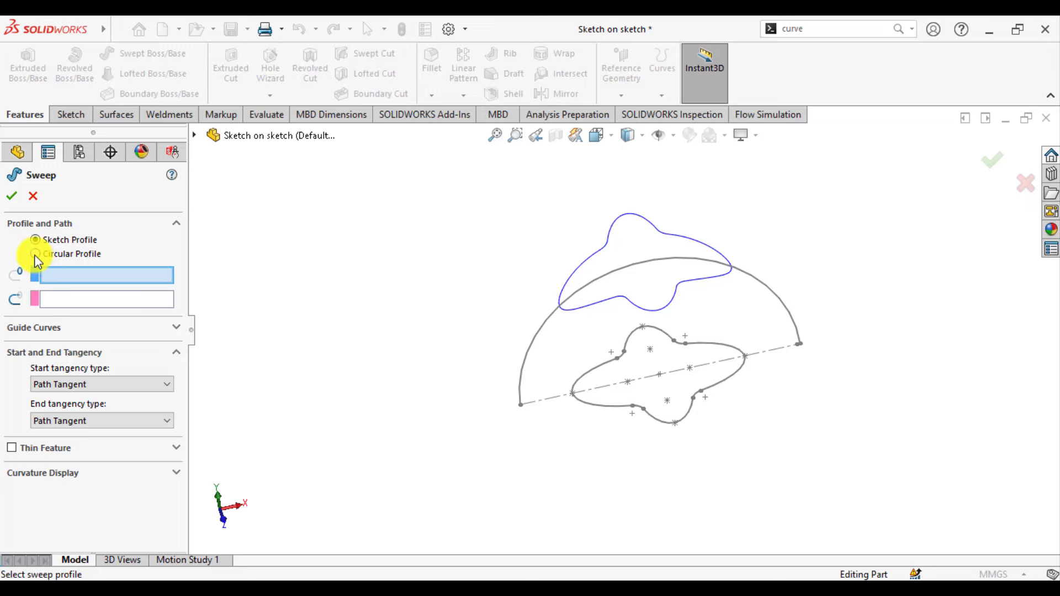
- Sweep a 3 mm circular profile along Curve3, producing the Sweep3 tube
{"action": "left_click", "coordinate": [34, 254]}
{"action": "left_click", "coordinate": [55, 276]}
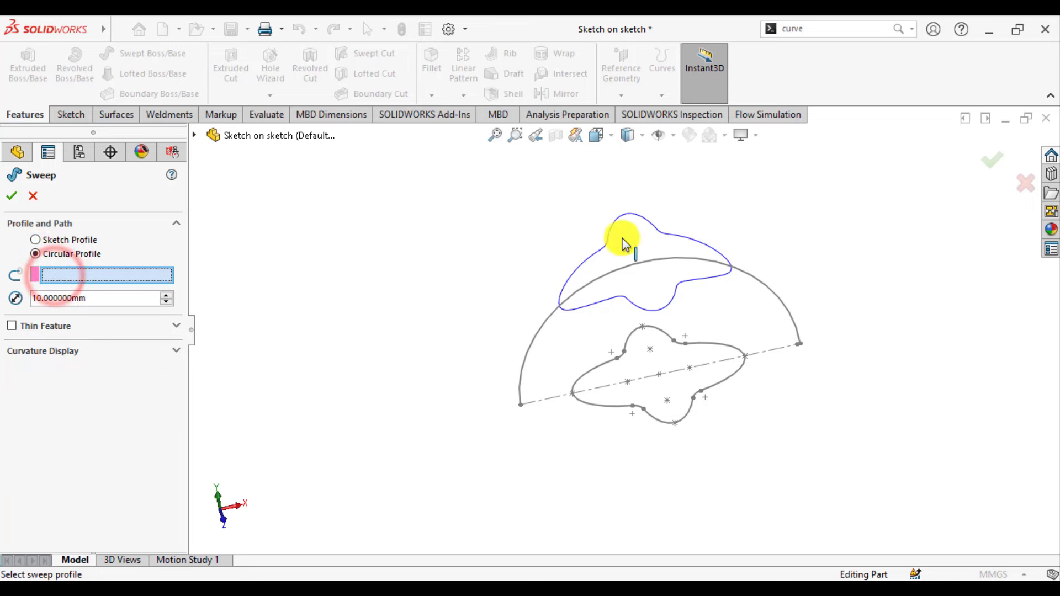
{"action": "scroll", "coordinate": [684, 238], "scroll_direction": "down", "scroll_amount": 3}
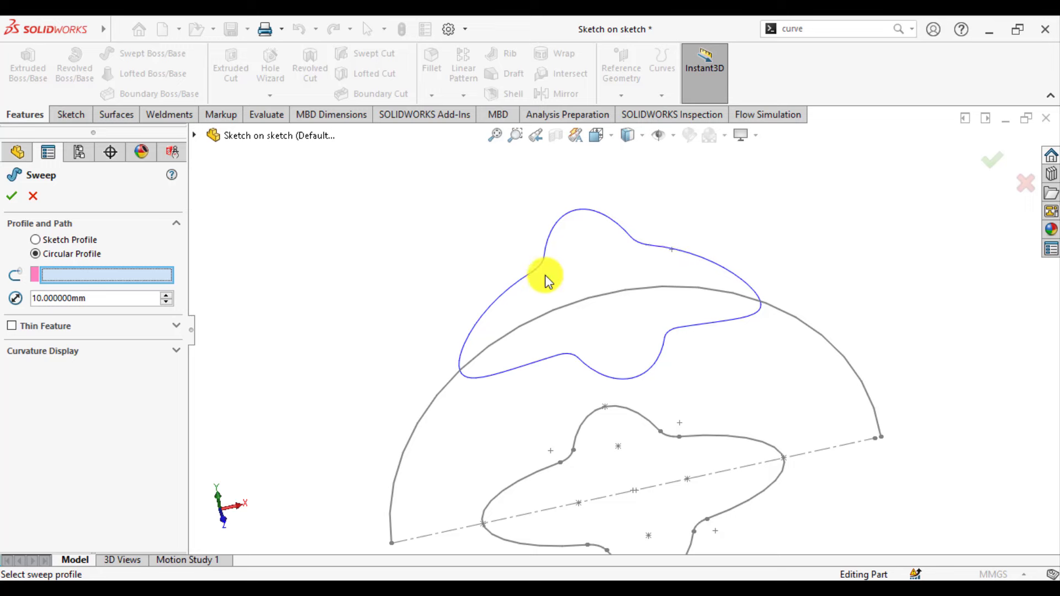
{"action": "left_click", "coordinate": [519, 287]}
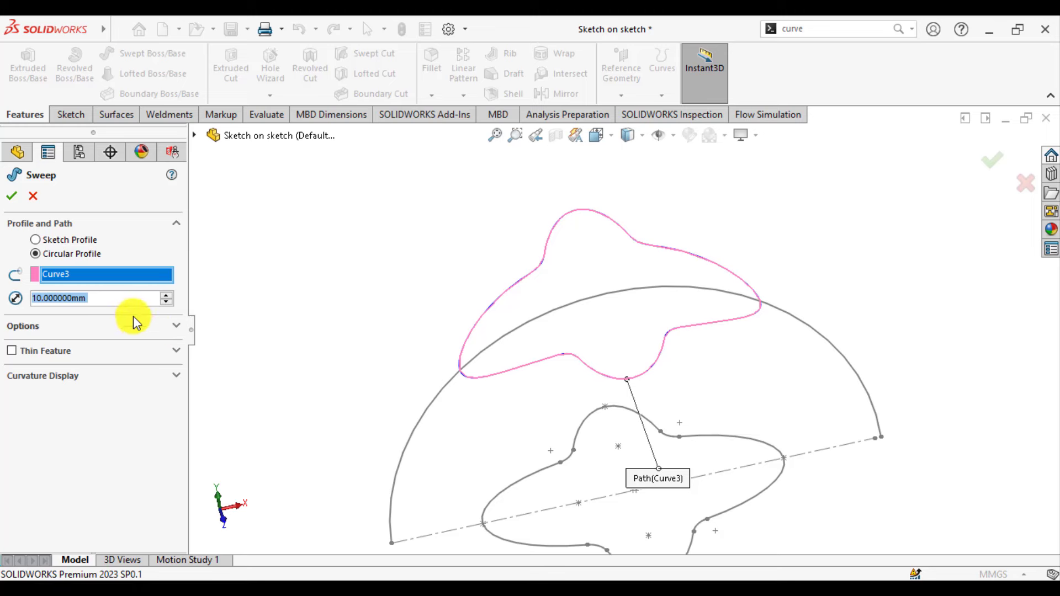
{"action": "type", "text": "3"}
{"action": "key", "text": "Return"}
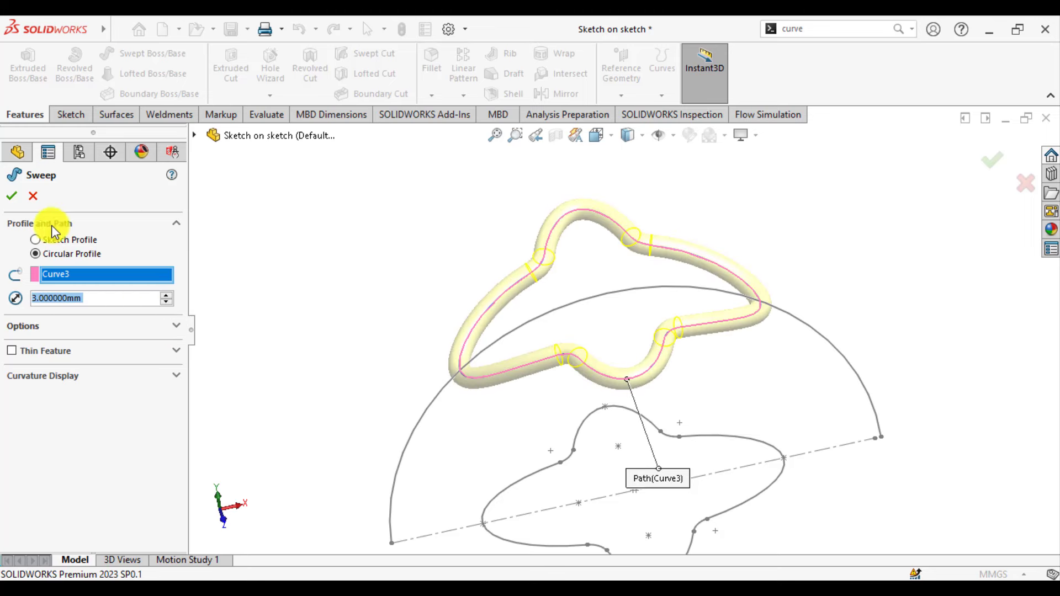
{"action": "left_click", "coordinate": [13, 195]}
{"action": "left_click", "coordinate": [326, 237]}
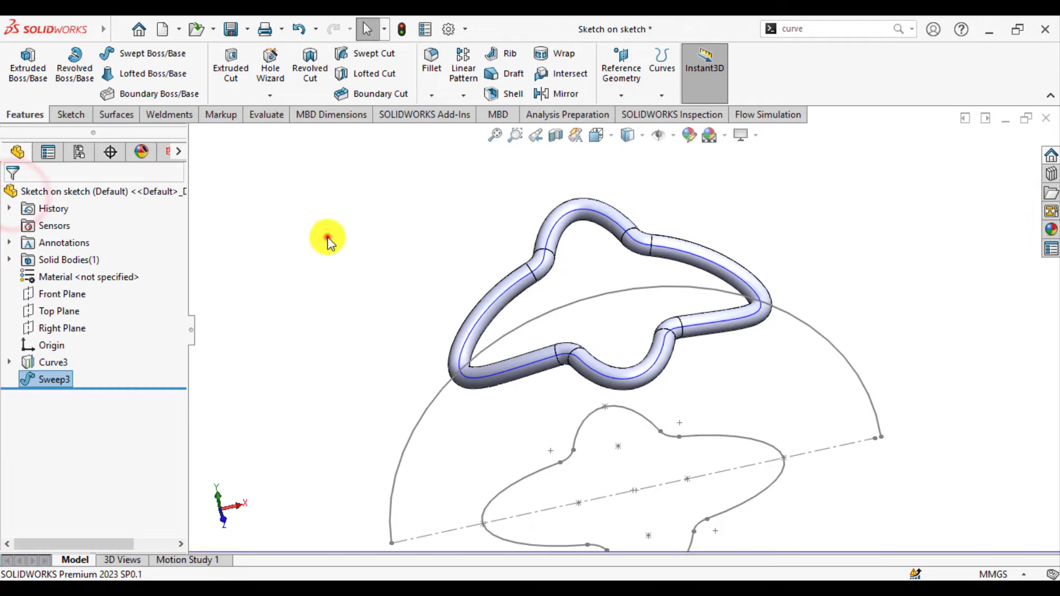
{"action": "mouse_move", "coordinate": [407, 296]}
{"action": "middle_mouse_down"}
{"action": "mouse_move", "coordinate": [417, 221]}
{"action": "mouse_move", "coordinate": [458, 330]}
{"action": "mouse_move", "coordinate": [444, 299]}
{"action": "mouse_move", "coordinate": [540, 398]}
{"action": "mouse_move", "coordinate": [561, 372]}
{"action": "mouse_move", "coordinate": [456, 351]}
{"action": "mouse_move", "coordinate": [481, 374]}
{"action": "mouse_move", "coordinate": [542, 374]}
{"action": "mouse_move", "coordinate": [481, 284]}
{"action": "middle_mouse_up"}
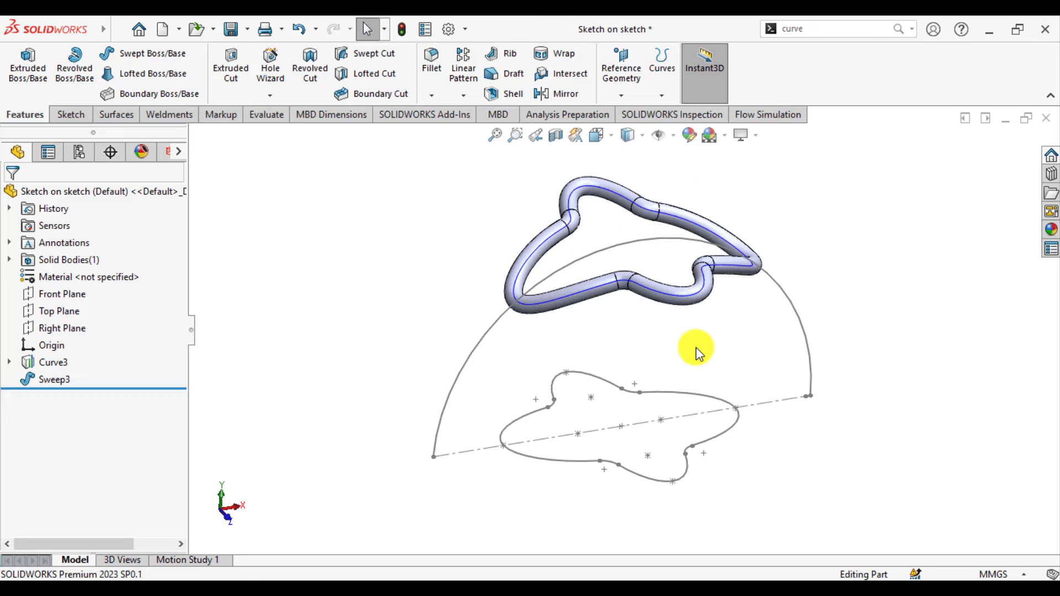